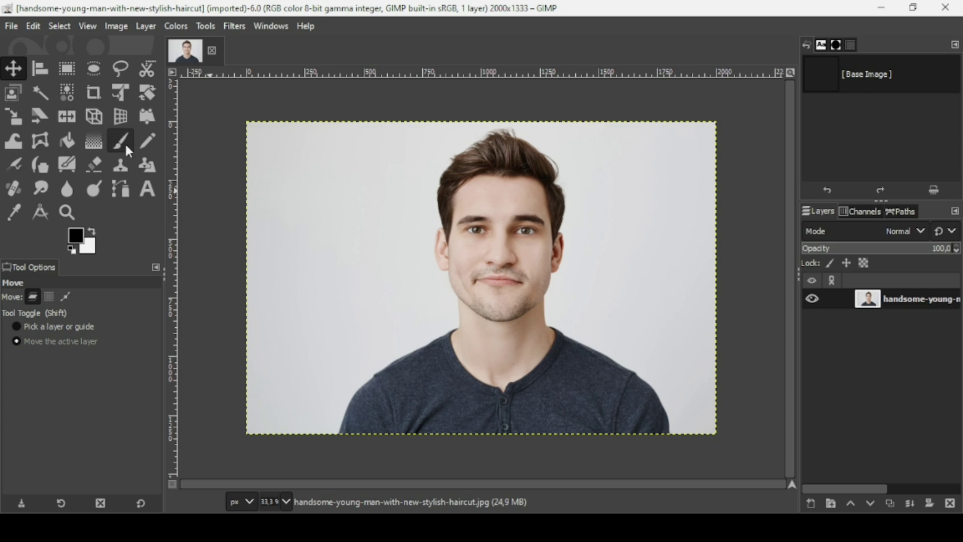
# Step: Select the light grey background with Select by Color, switching the mode to Add
pyautogui.click(65, 98)
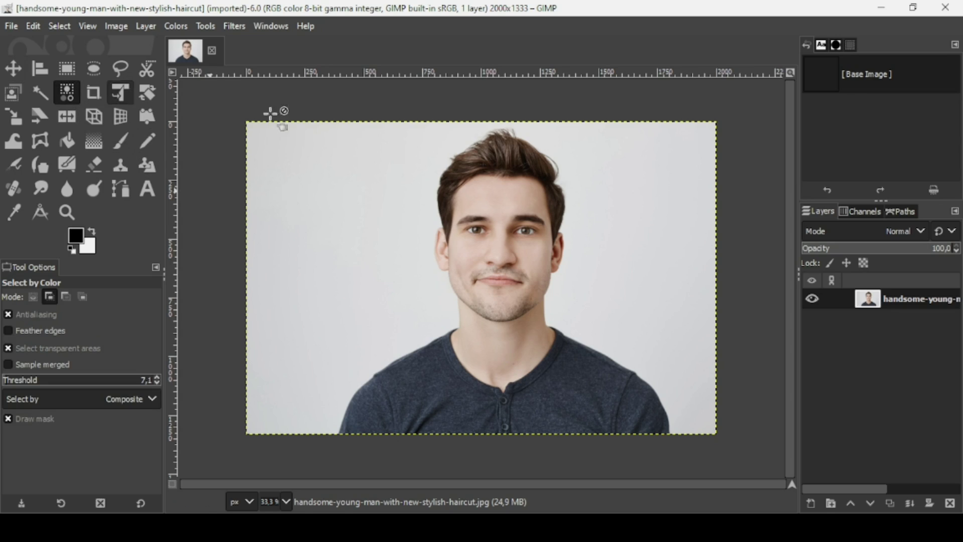
pyautogui.click(326, 192)
pyautogui.click(326, 192)
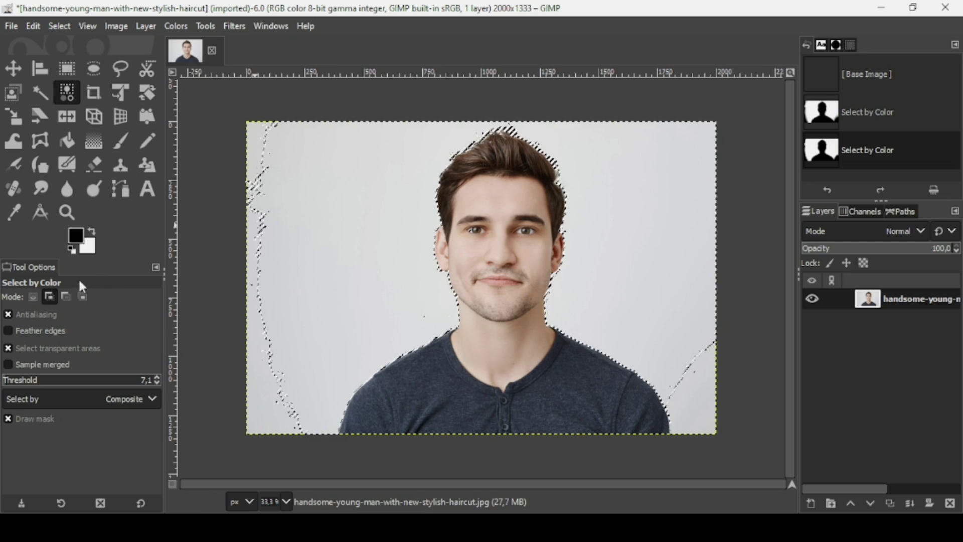
pyautogui.click(49, 297)
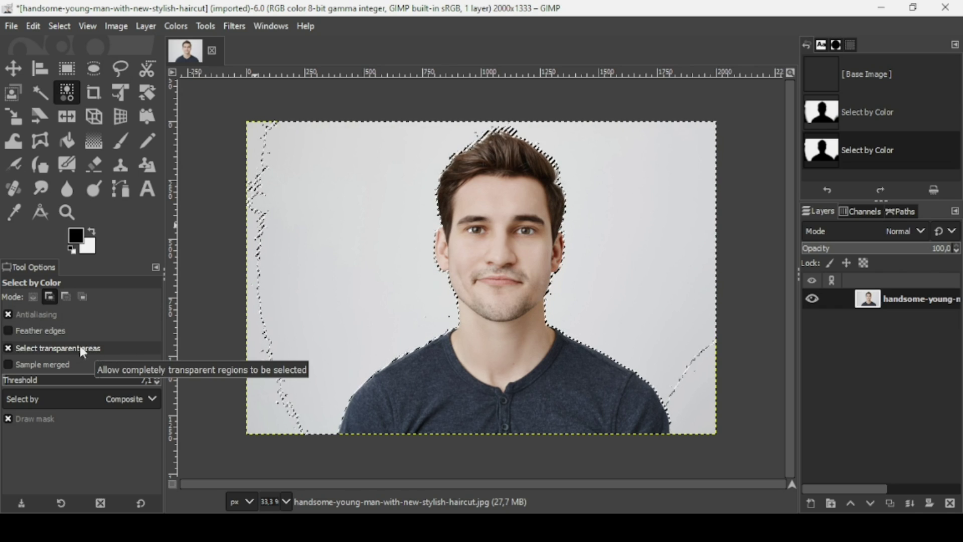
# Step: Turn on feathered edges at radius 5 and add the missing left background to the selection
pyautogui.click(57, 331)
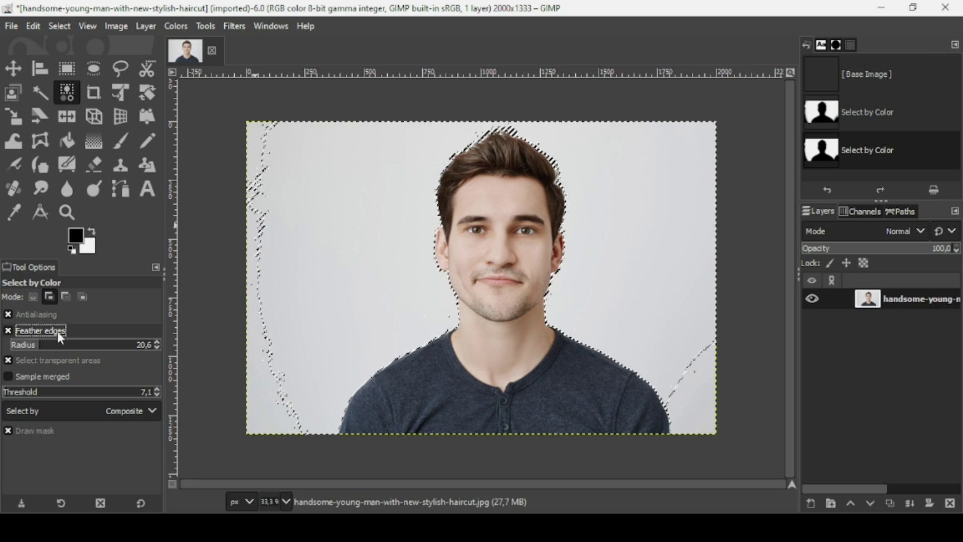
pyautogui.click(23, 345)
pyautogui.moveTo(23, 347); pyautogui.dragTo(18, 347)
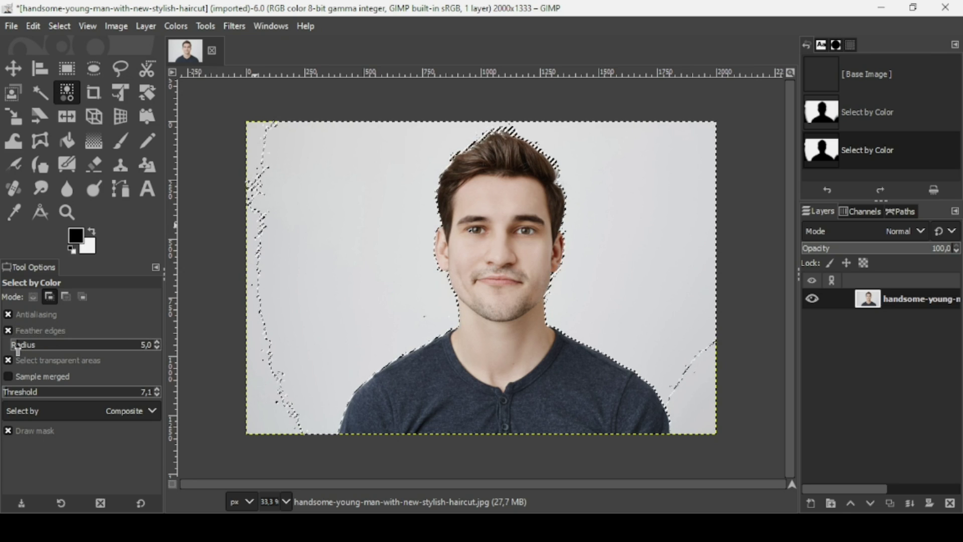
pyautogui.click(263, 378)
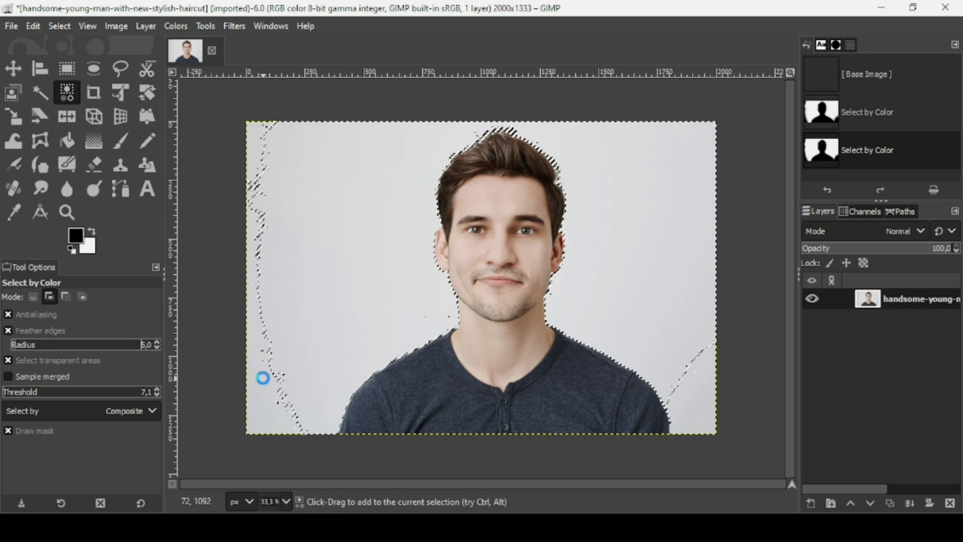
pyautogui.click(263, 377)
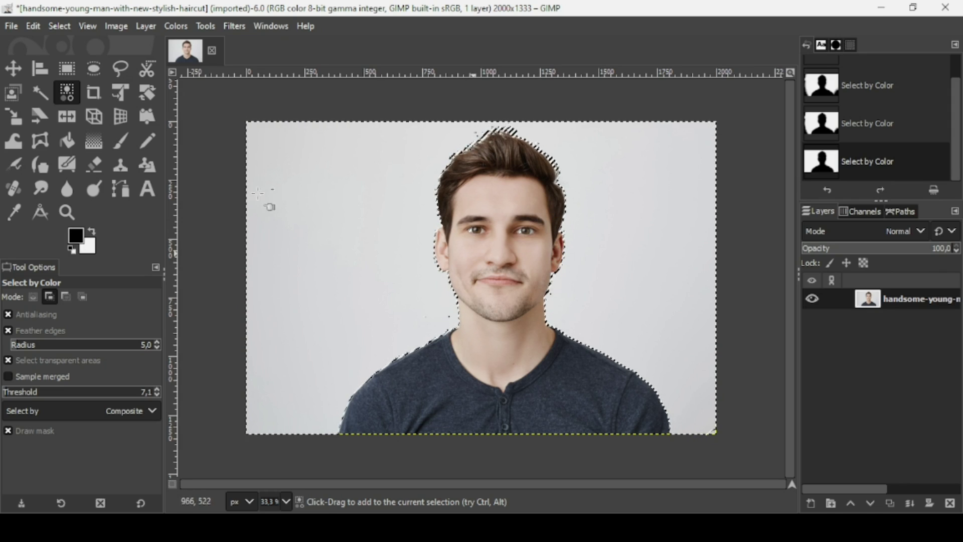
# Step: Grow the background selection outward by 2 px with Select > Grow
pyautogui.click(67, 29)
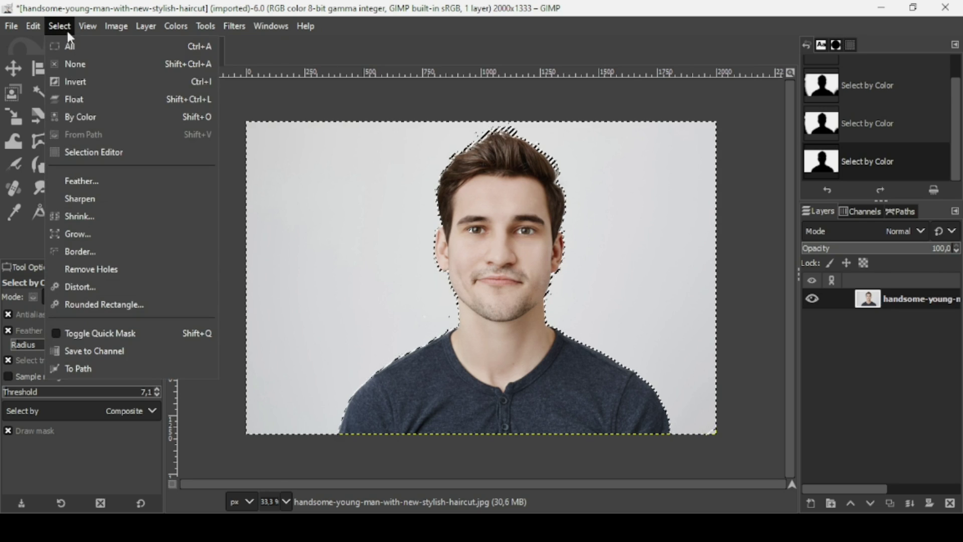
pyautogui.click(91, 234)
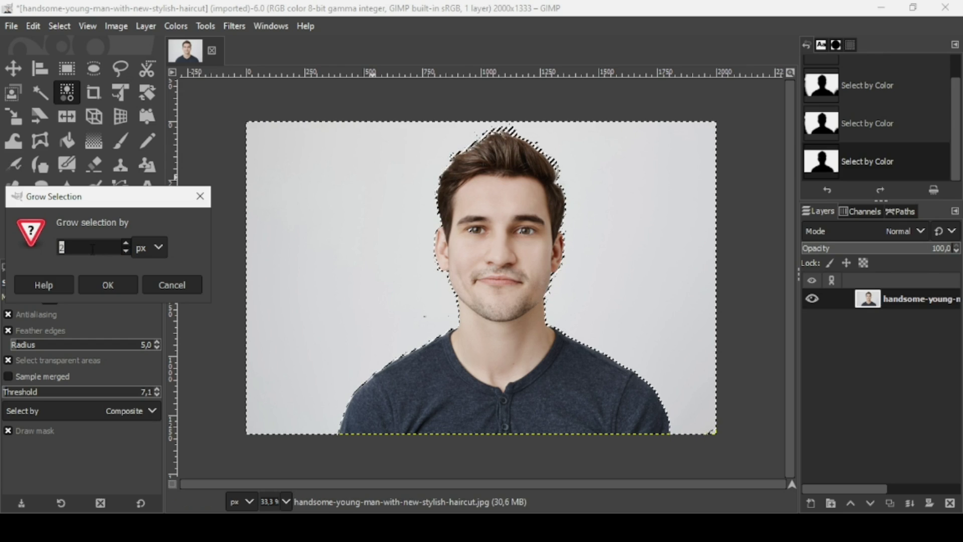
pyautogui.click(129, 289)
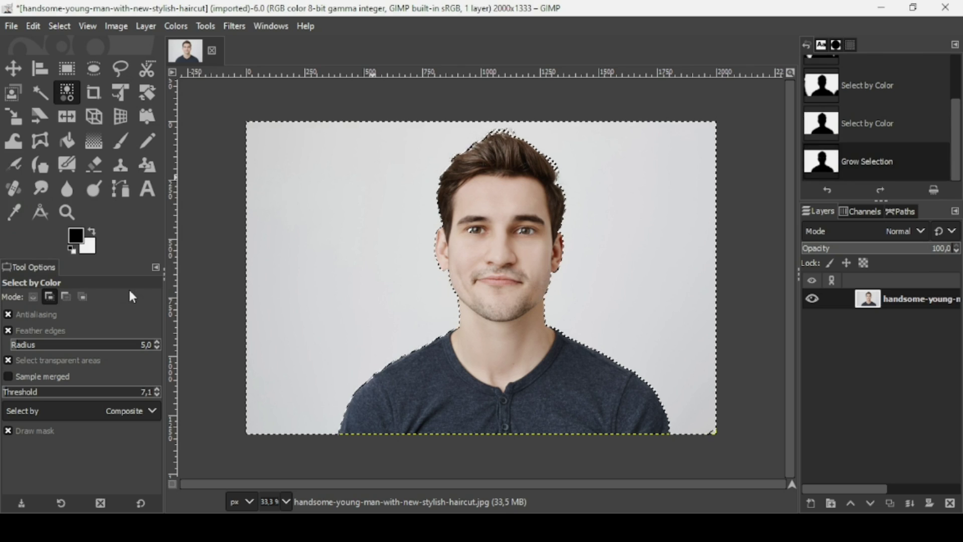
# Step: Subtract the eye and brow area from the selection with a freehand outline in Subtract mode
pyautogui.scroll(2, 522, 222)
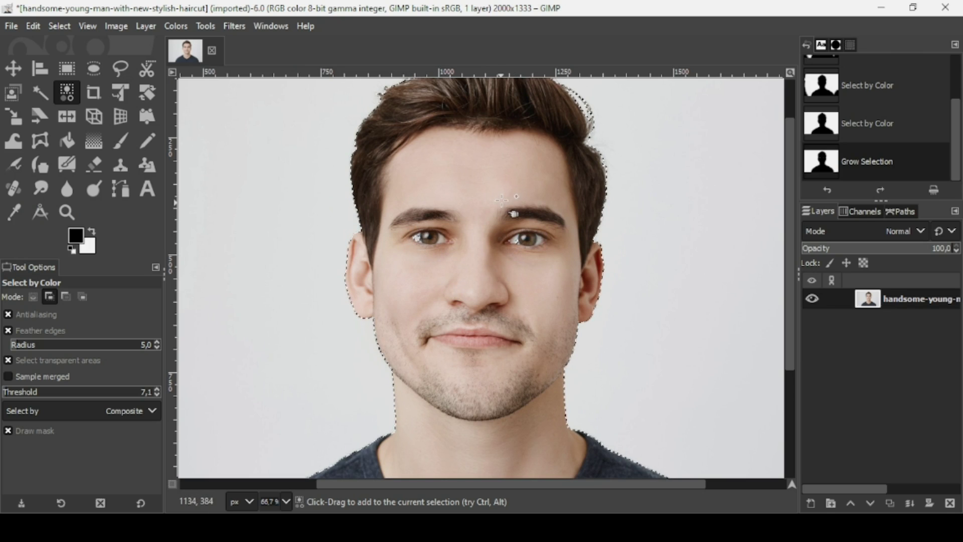
pyautogui.click(121, 70)
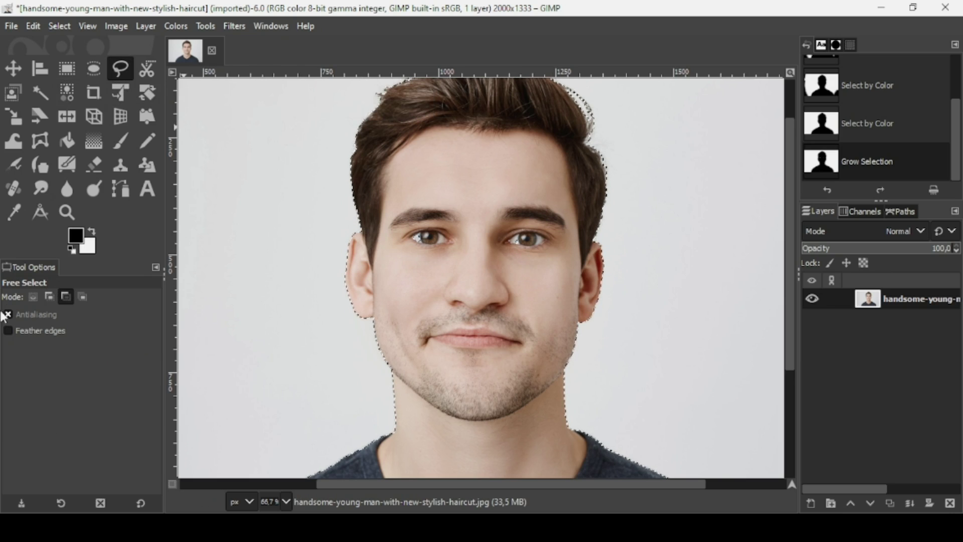
pyautogui.click(65, 297)
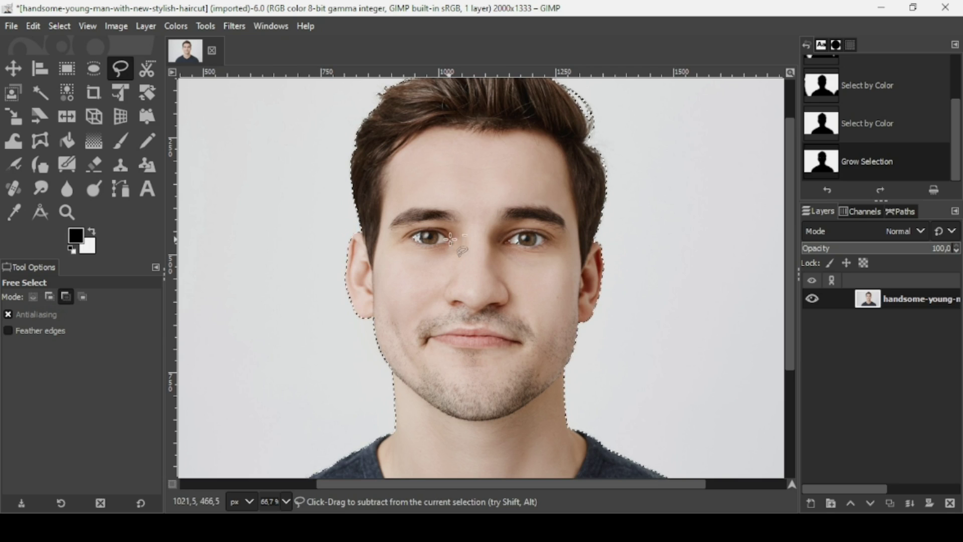
pyautogui.moveTo(455, 189)
pyautogui.mouseDown()
pyautogui.moveTo(496, 191)
pyautogui.moveTo(529, 215)
pyautogui.moveTo(538, 247)
pyautogui.moveTo(469, 276)
pyautogui.moveTo(404, 258)
pyautogui.moveTo(390, 224)
pyautogui.moveTo(449, 203)
pyautogui.moveTo(455, 190)
pyautogui.mouseUp()
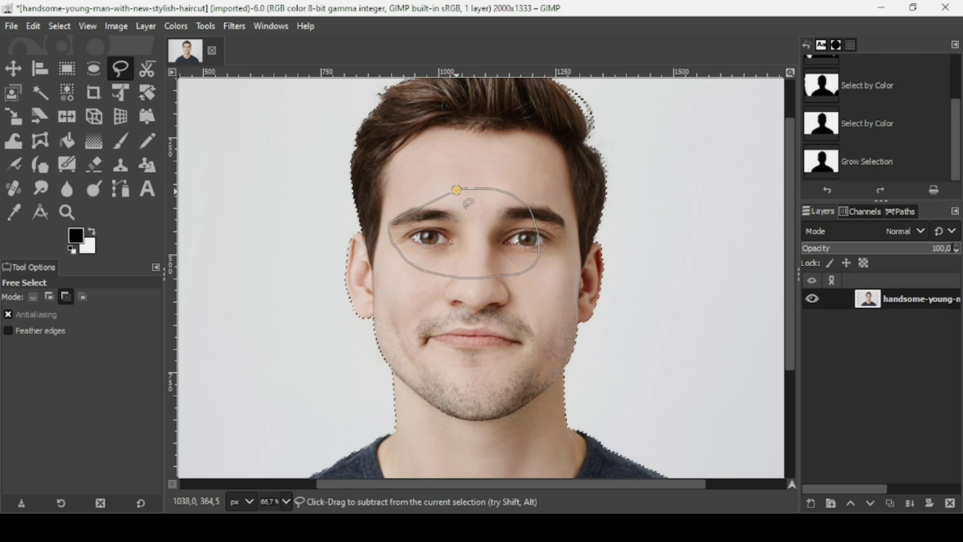
pyautogui.press('Return')
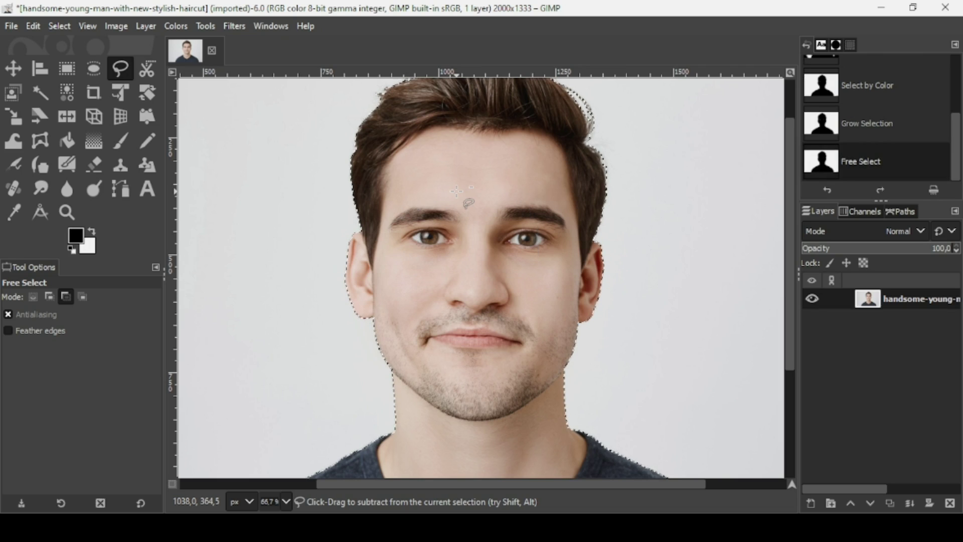
pyautogui.press('-')
pyautogui.press('-')
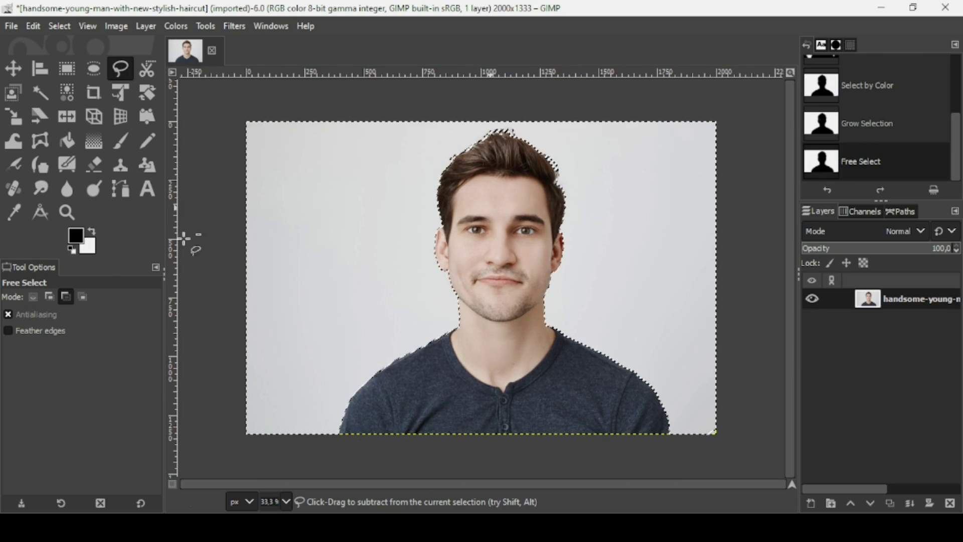
pyautogui.click(32, 296)
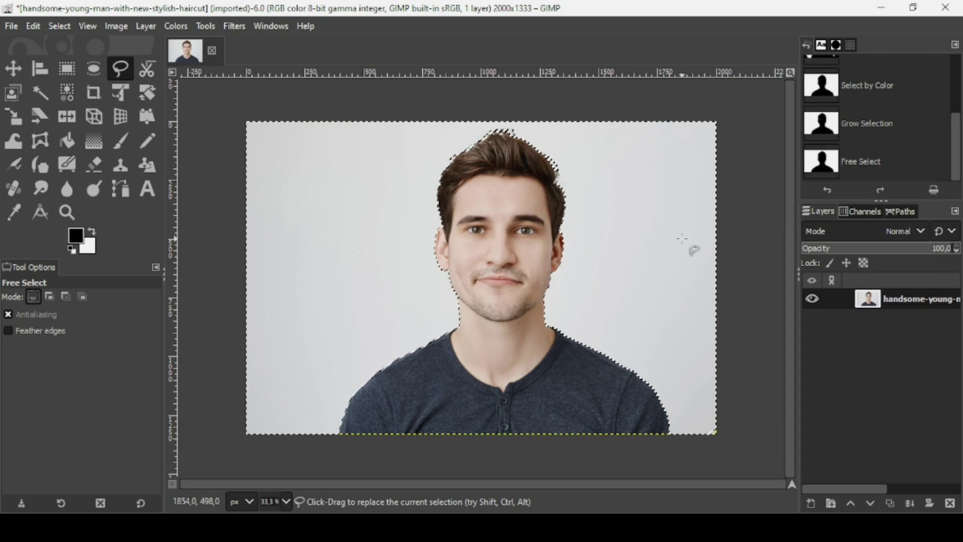
pyautogui.hotkey('ctrl', 'x')
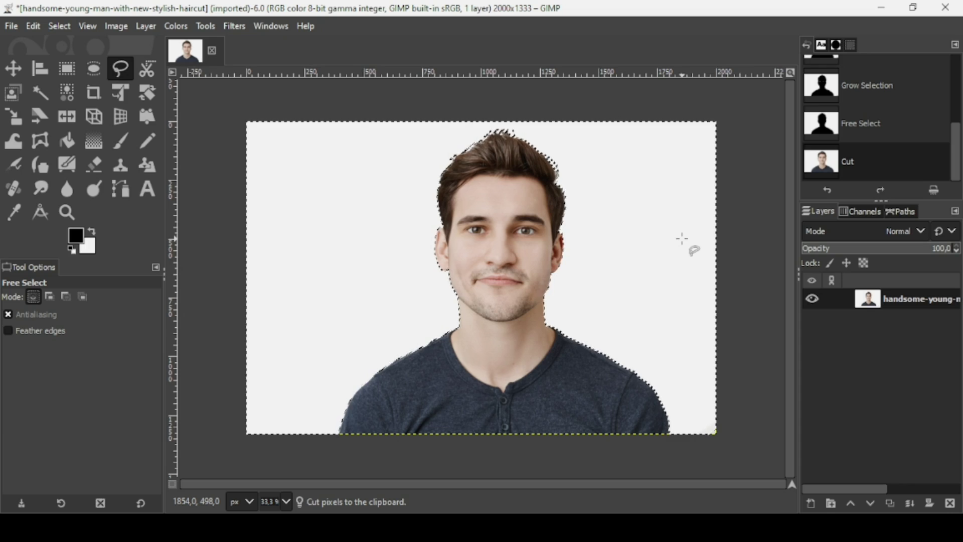
pyautogui.hotkey('ctrl', 'z')
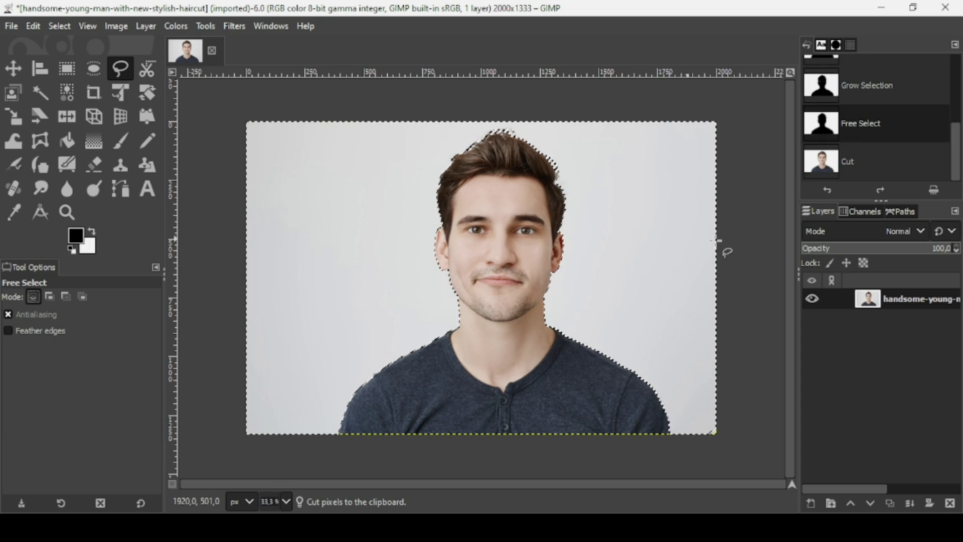
# Step: Add an alpha channel to the photo layer, cut the background, and paste it as a new layer
pyautogui.rightClick(875, 299)
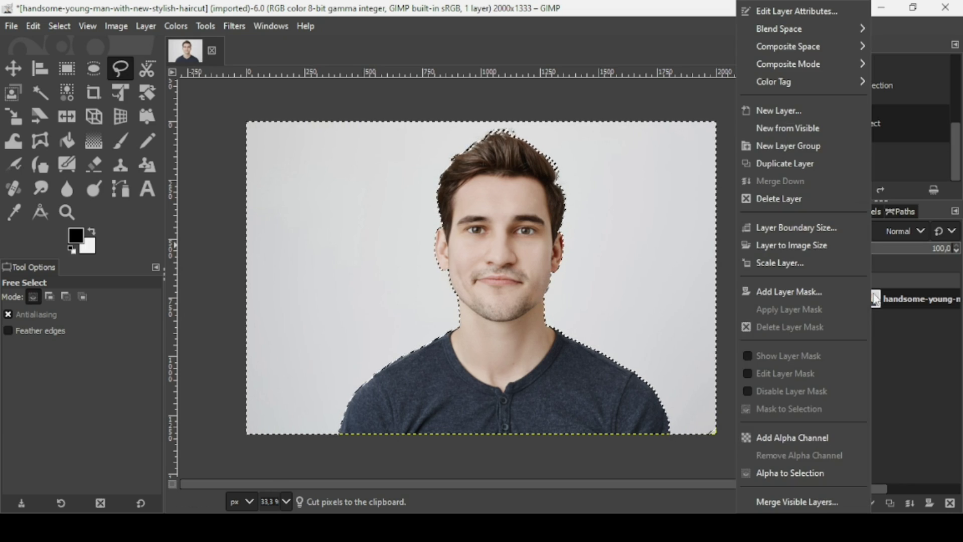
pyautogui.click(820, 436)
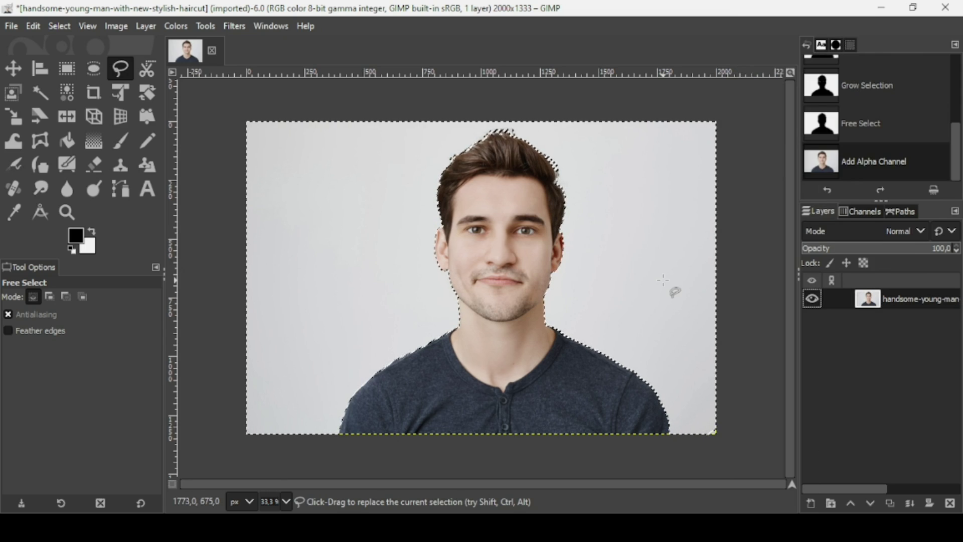
pyautogui.hotkey('ctrl', 'x')
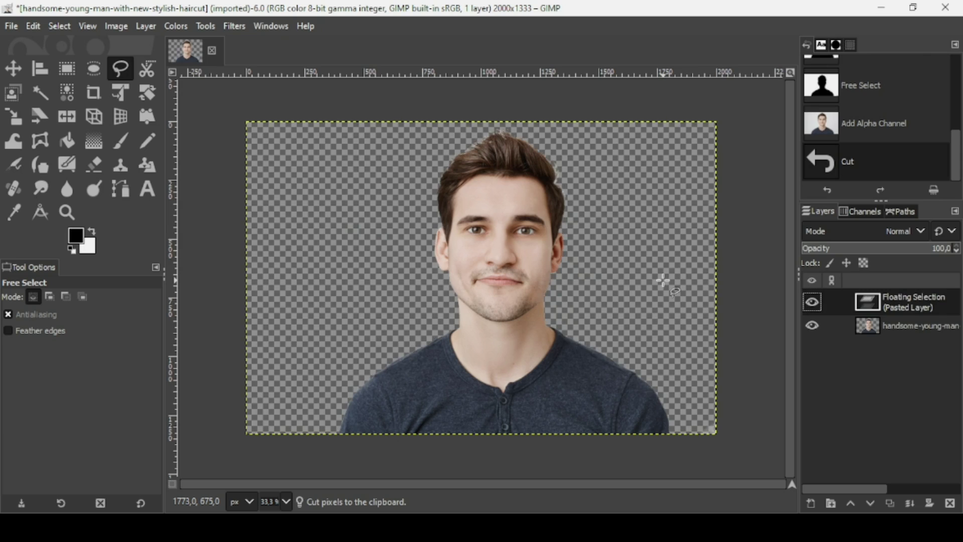
pyautogui.hotkey('ctrl', 'v')
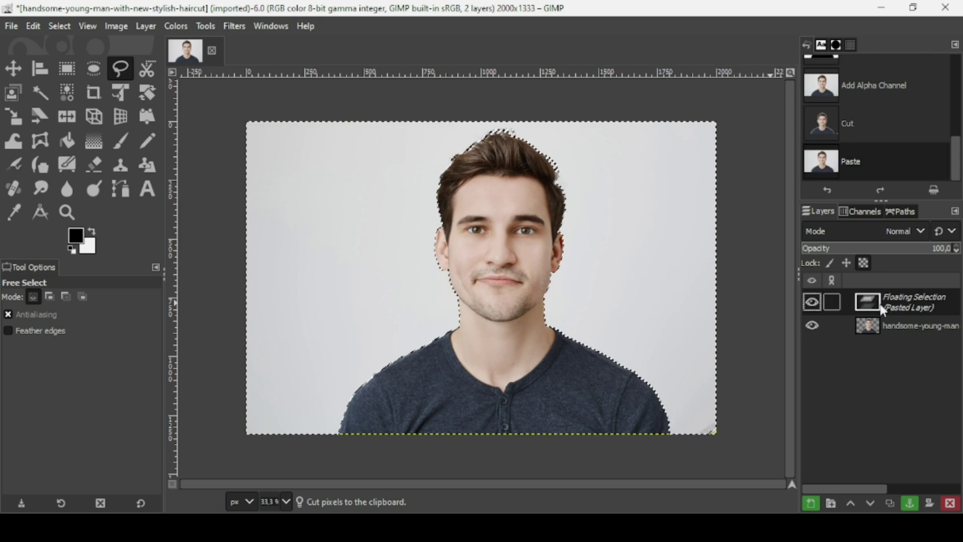
pyautogui.click(811, 503)
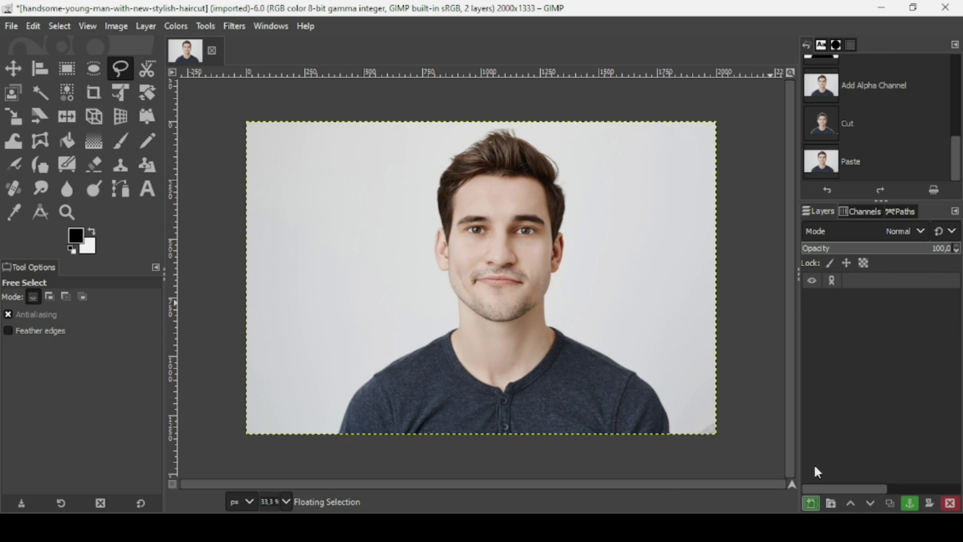
# Step: Check the cut by toggling the photo layer's visibility, then raise it above Pasted Layer
pyautogui.click(812, 320)
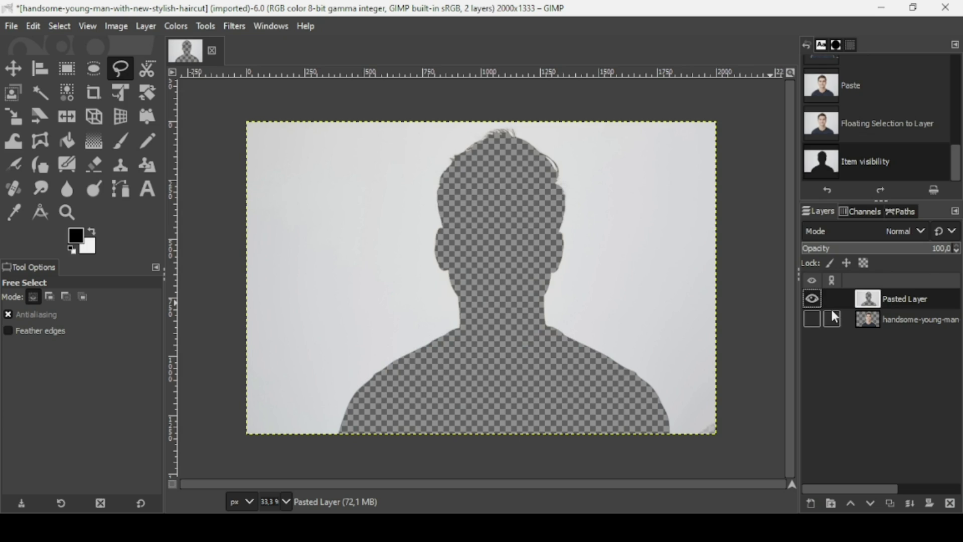
pyautogui.click(811, 319)
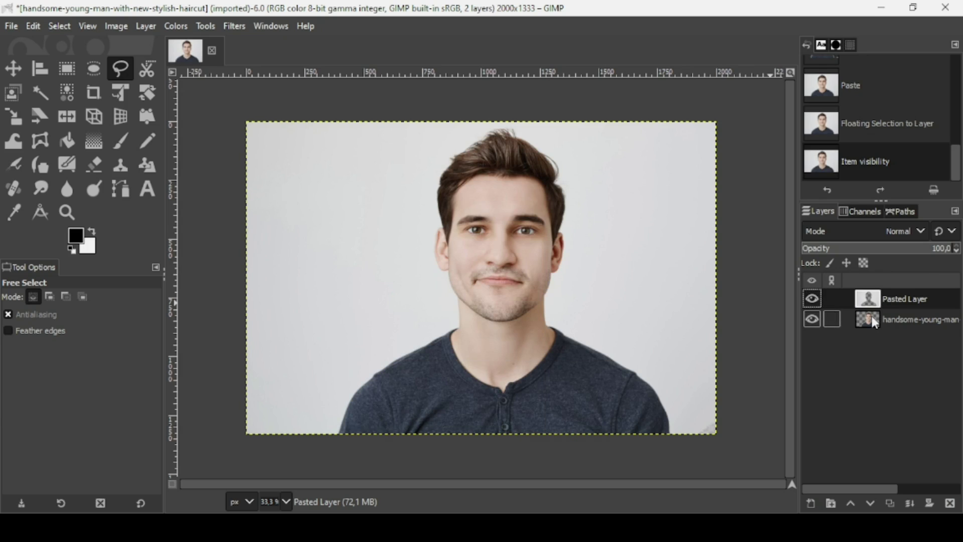
pyautogui.click(872, 321)
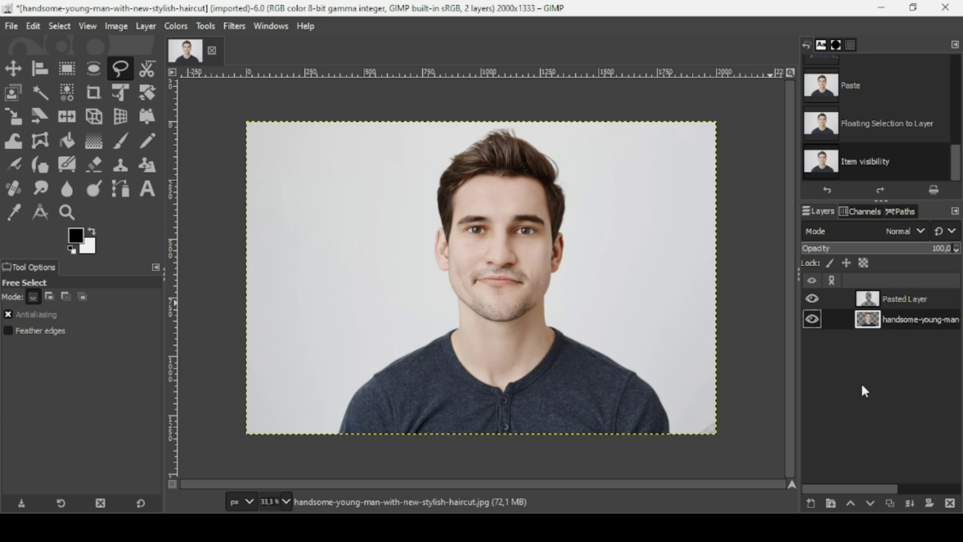
pyautogui.click(850, 502)
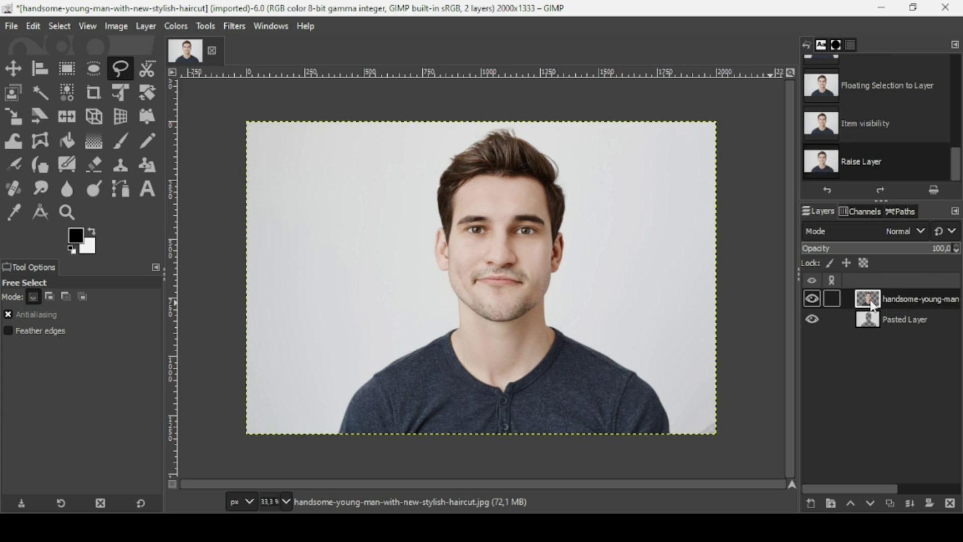
# Step: Duplicate the portrait layer and desaturate the copy with Hue-Saturation at Saturation -100
pyautogui.click(889, 503)
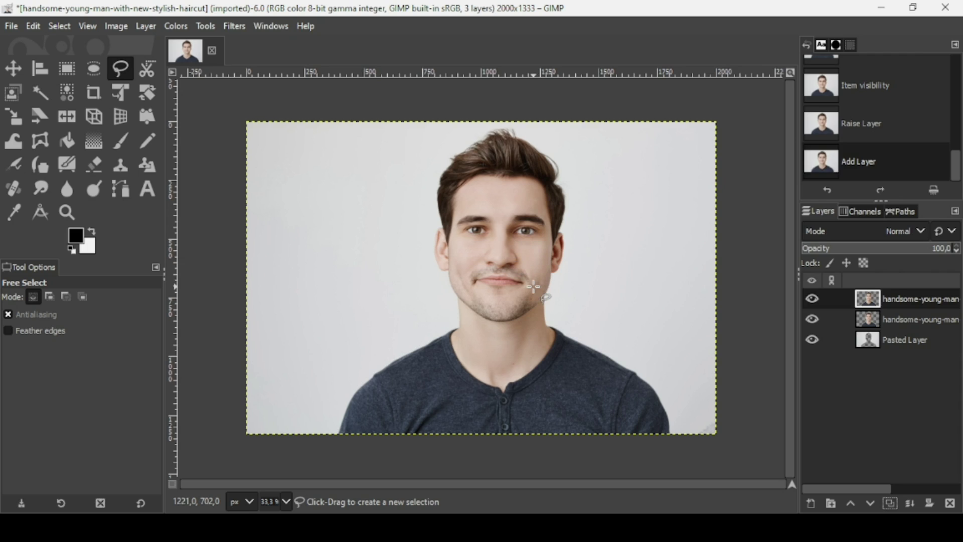
pyautogui.click(179, 26)
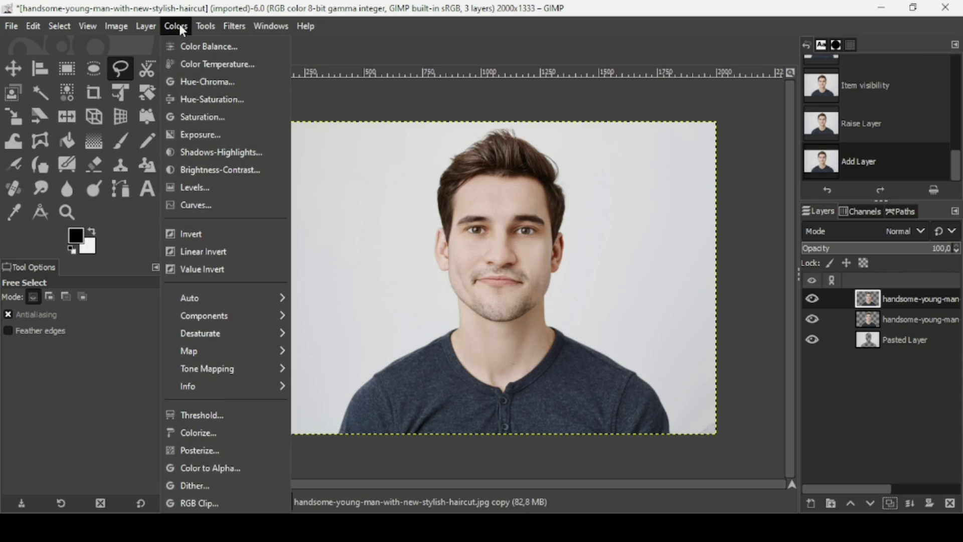
pyautogui.click(194, 97)
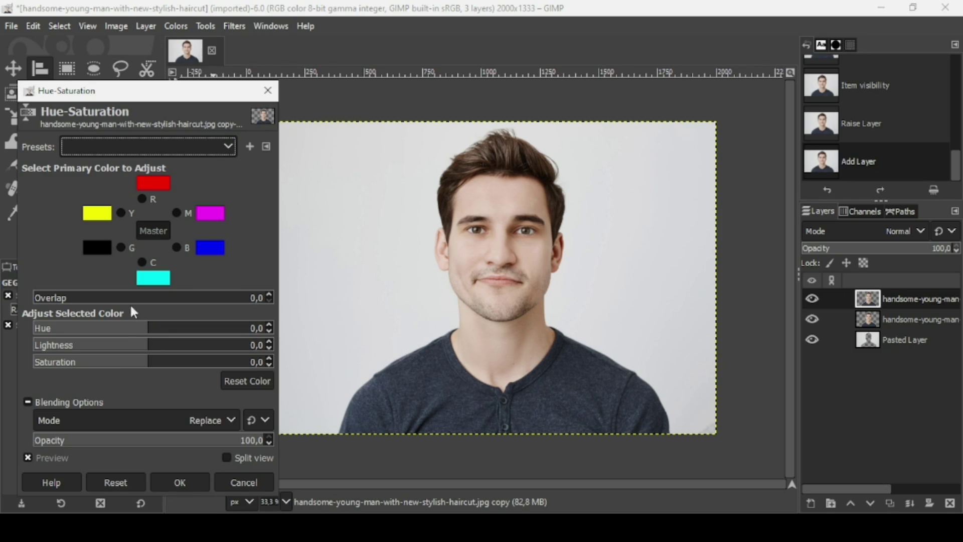
pyautogui.moveTo(118, 362); pyautogui.dragTo(21, 364)
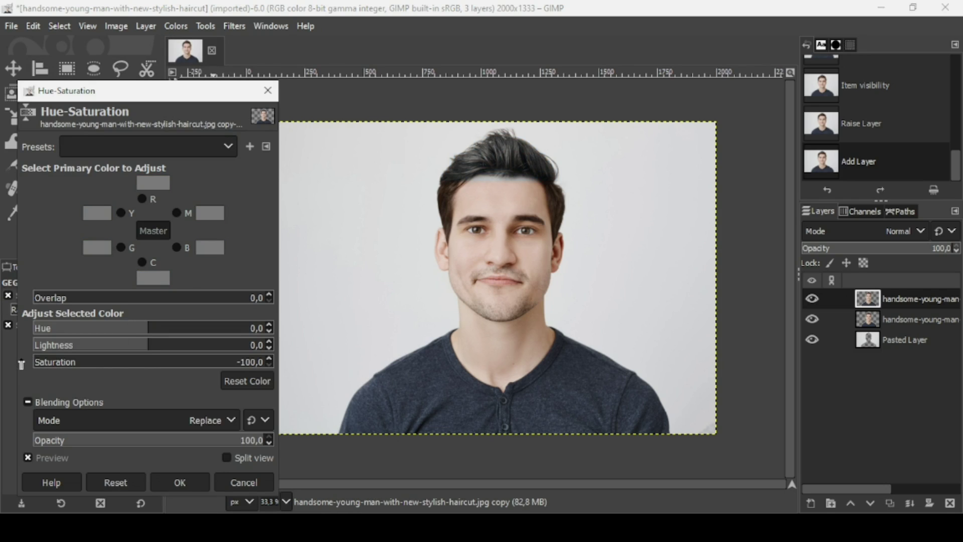
pyautogui.click(190, 480)
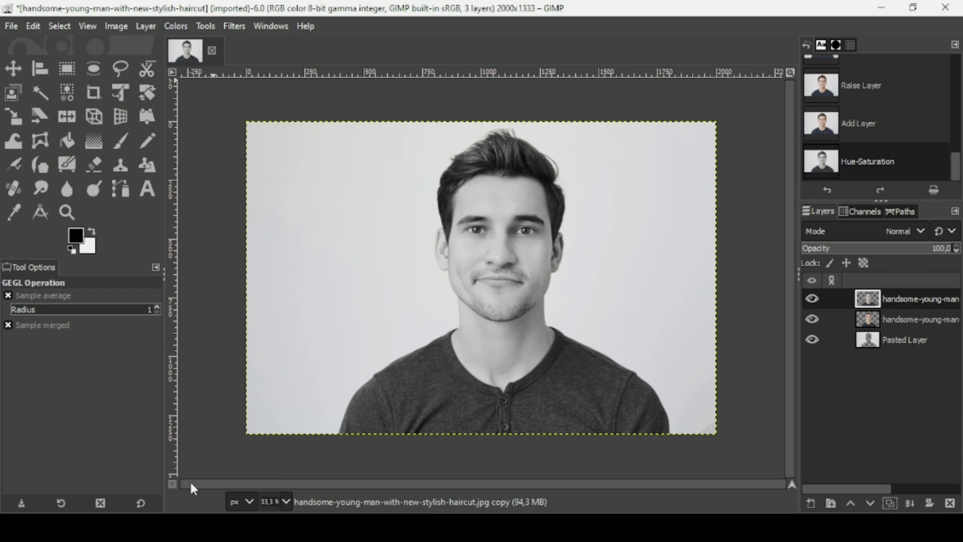
# Step: Warp the grey copy's hair and lower face into rightward streaks, then set brush size 81,32
pyautogui.click(16, 150)
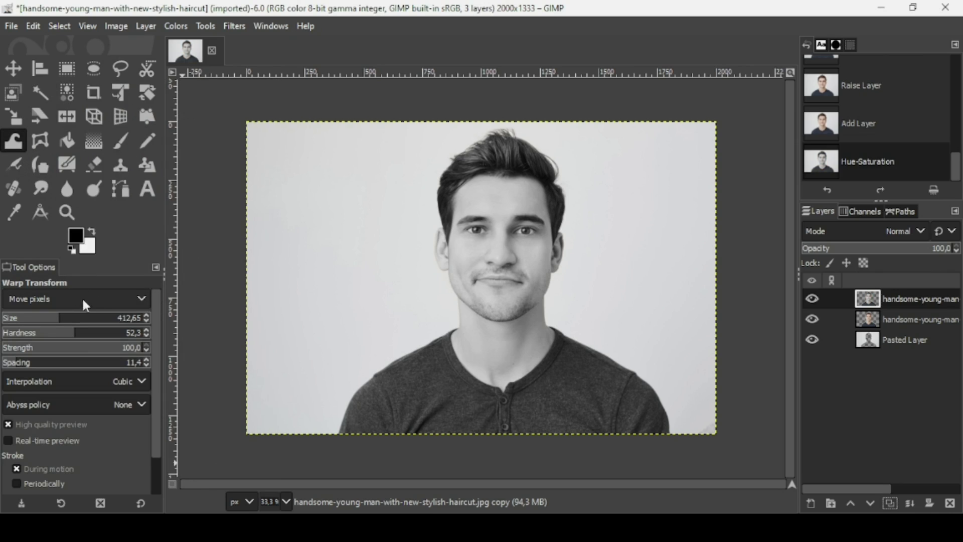
pyautogui.moveTo(157, 312); pyautogui.dragTo(155, 291)
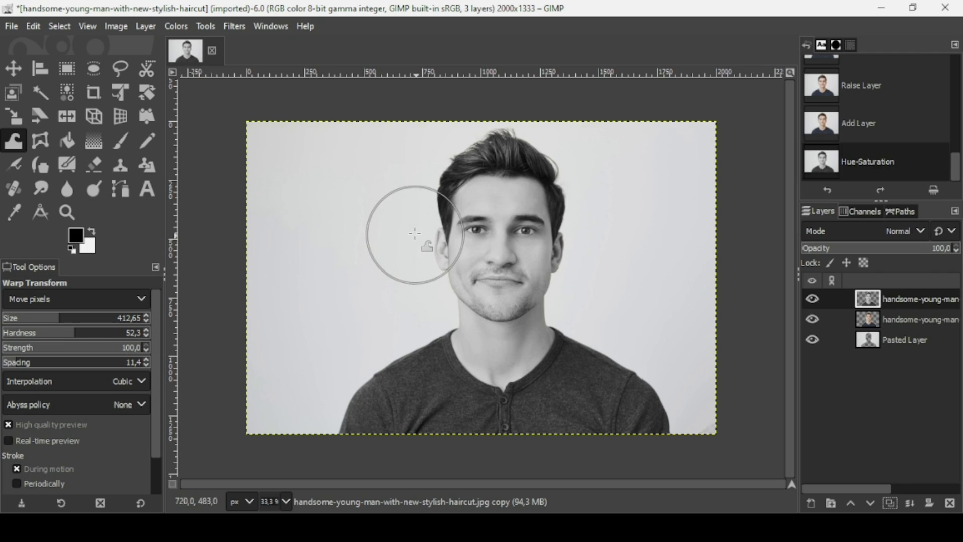
pyautogui.moveTo(408, 224); pyautogui.dragTo(526, 214)
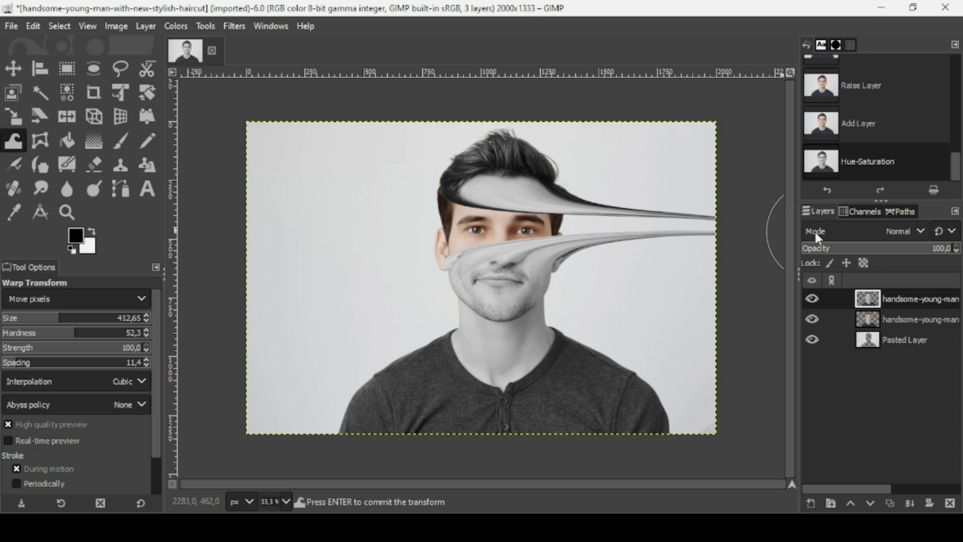
pyautogui.scroll(2, 446, 254)
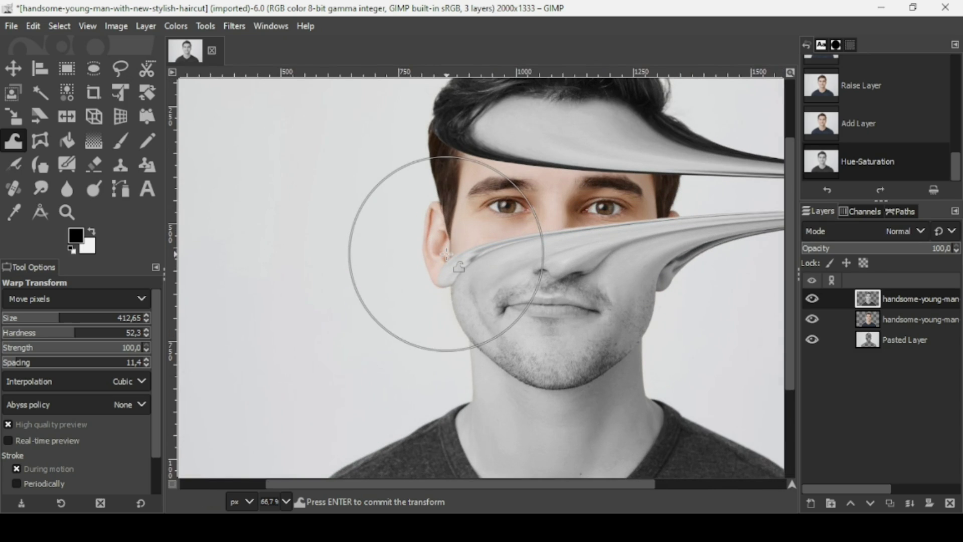
pyautogui.scroll(2, 446, 254)
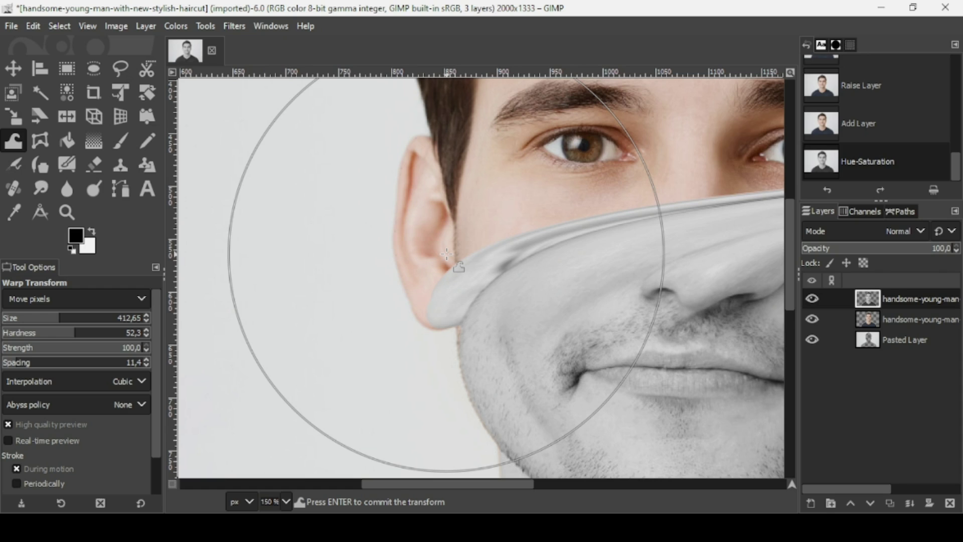
pyautogui.click(10, 322)
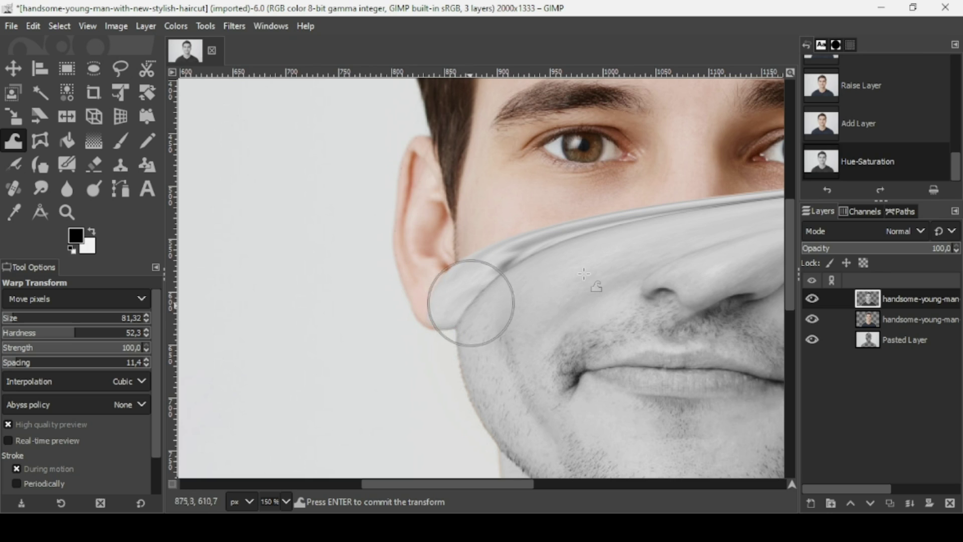
pyautogui.scroll(-4, 584, 274)
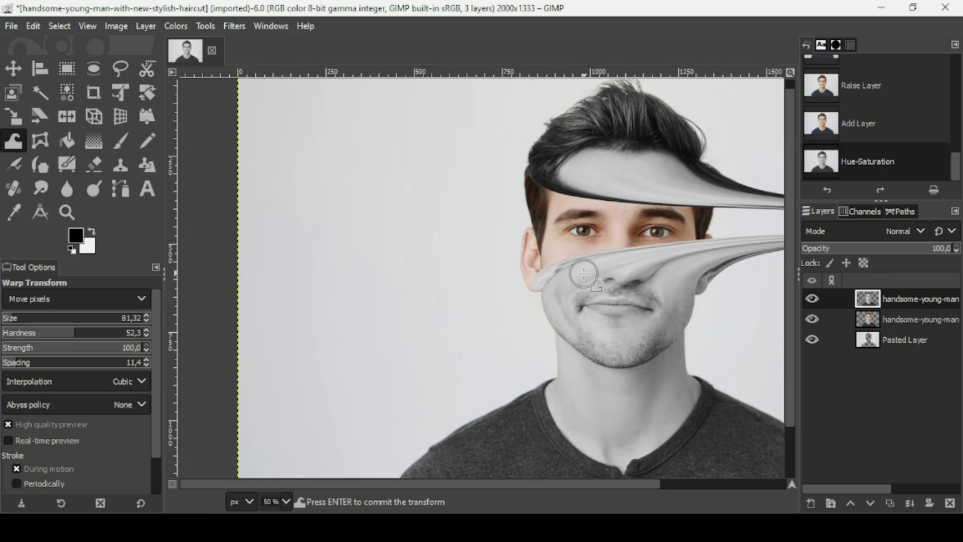
pyautogui.scroll(-1, 584, 274)
pyautogui.scroll(1, 583, 273)
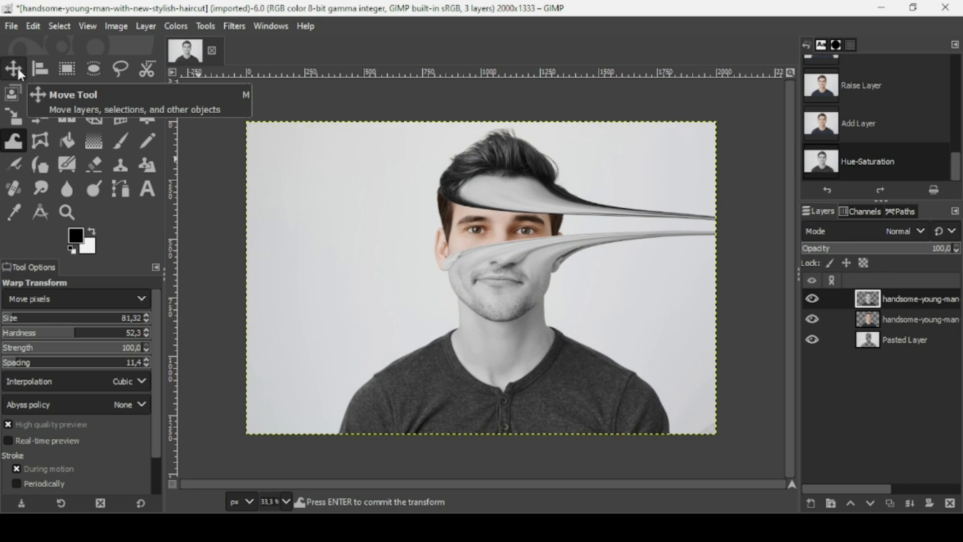
# Step: Commit the warp with the Move tool and hide the Pasted Layer
pyautogui.click(17, 69)
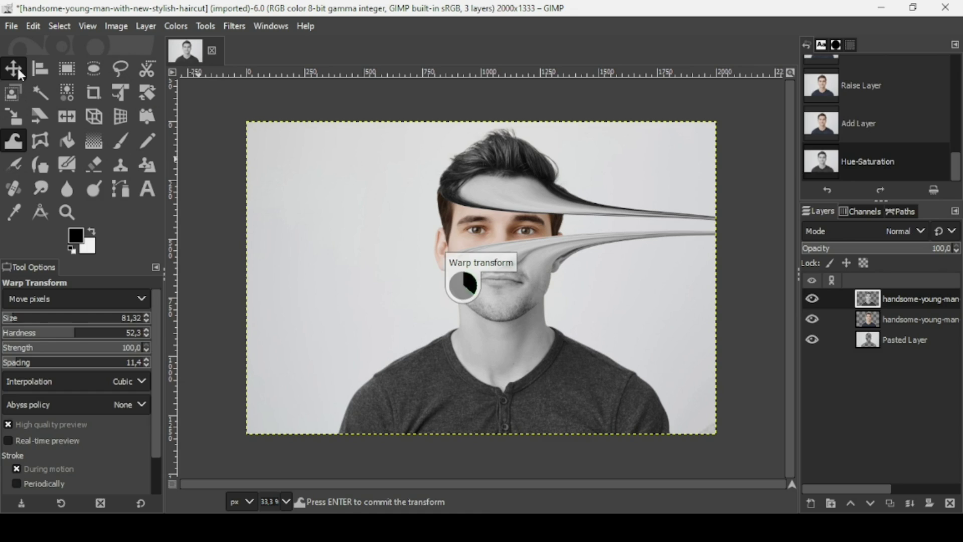
pyautogui.rightClick(862, 303)
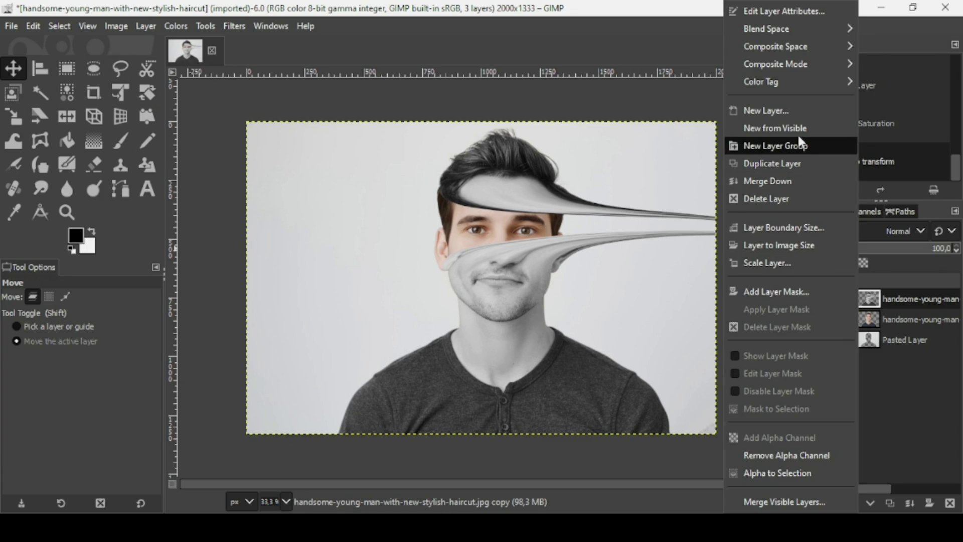
pyautogui.press('Escape')
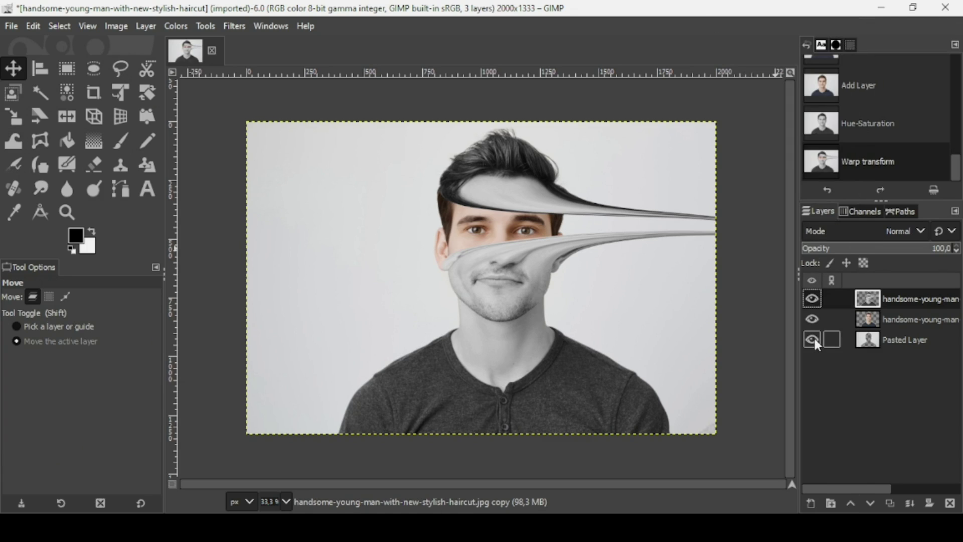
pyautogui.click(812, 340)
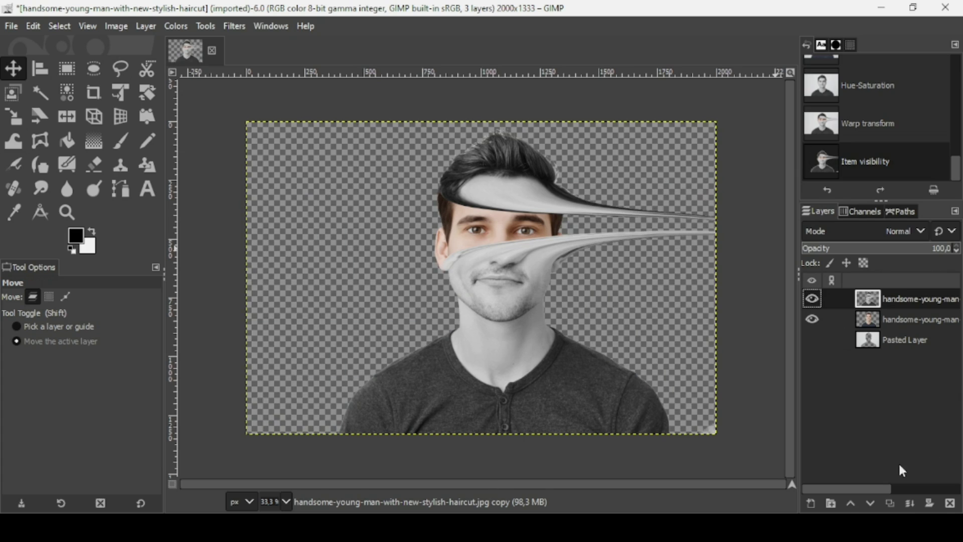
# Step: Add a new transparent layer and lower it twice to sit just above Pasted Layer
pyautogui.click(810, 502)
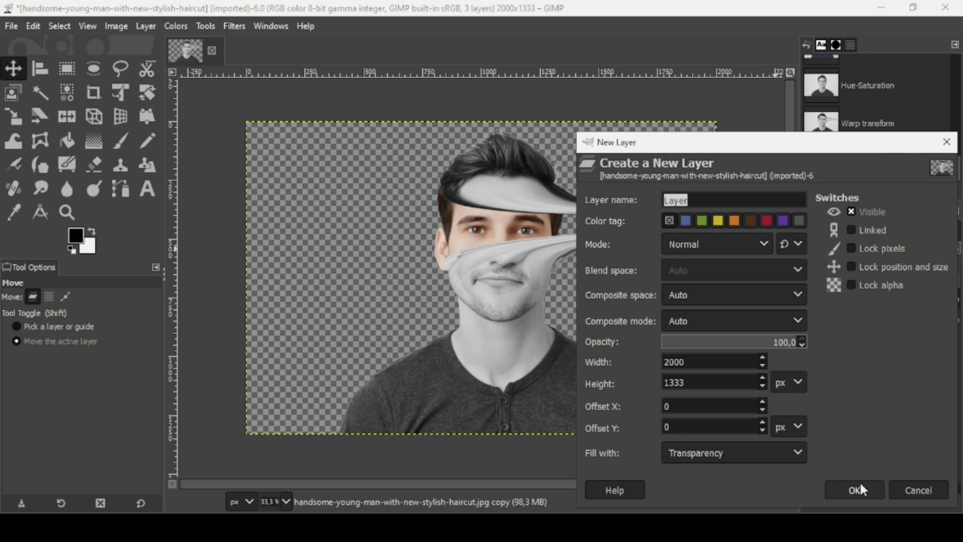
pyautogui.click(855, 489)
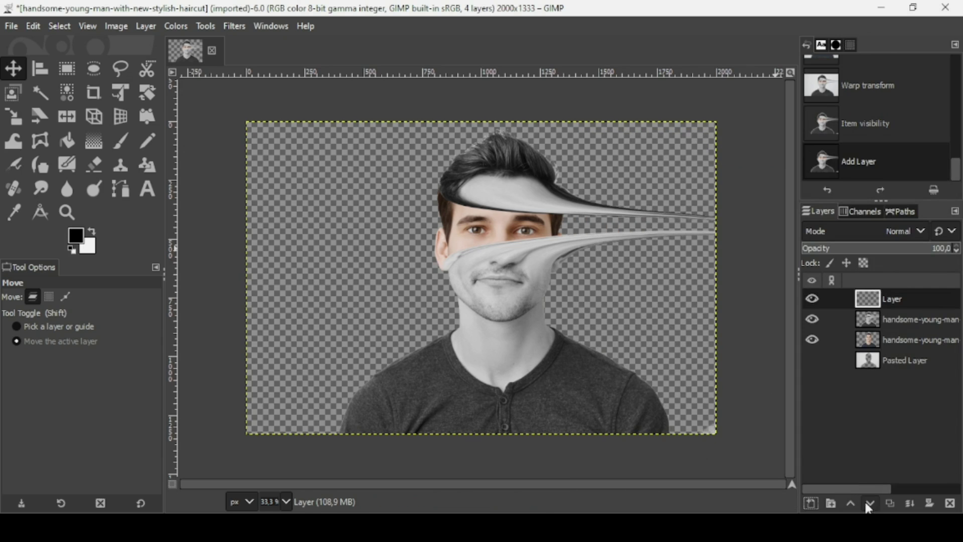
pyautogui.click(869, 503)
pyautogui.click(869, 503)
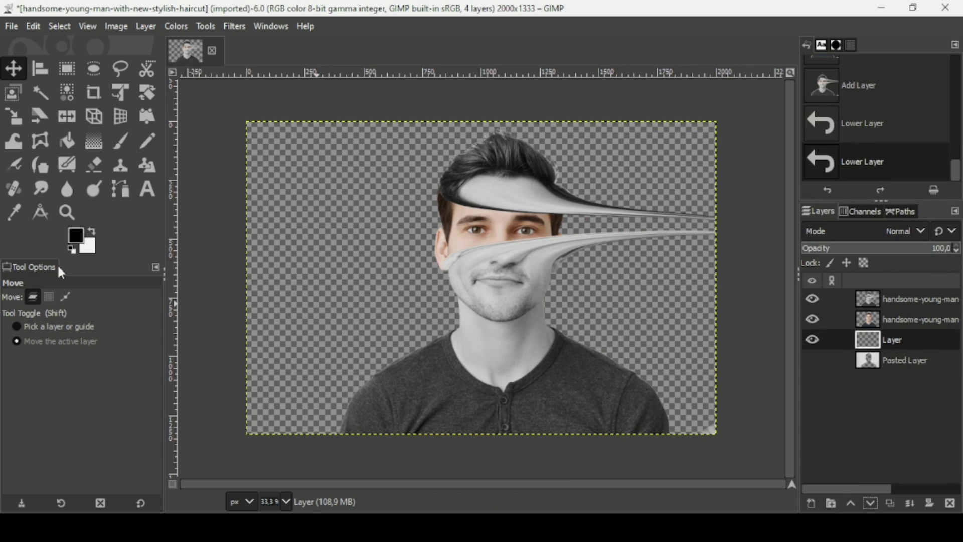
pyautogui.click(75, 239)
# Step: Set the foreground to pale mint green and fill the empty layer with it
pyautogui.click(72, 200)
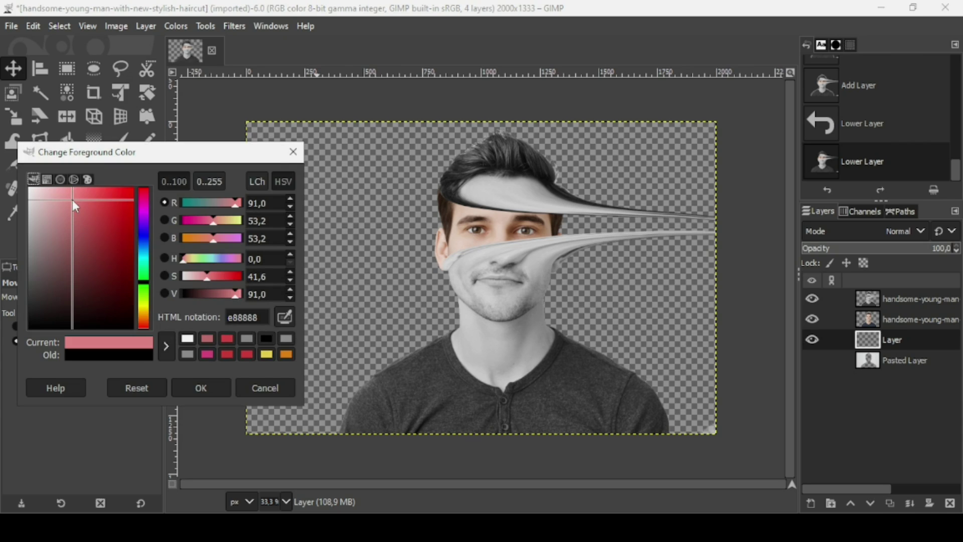
pyautogui.click(144, 262)
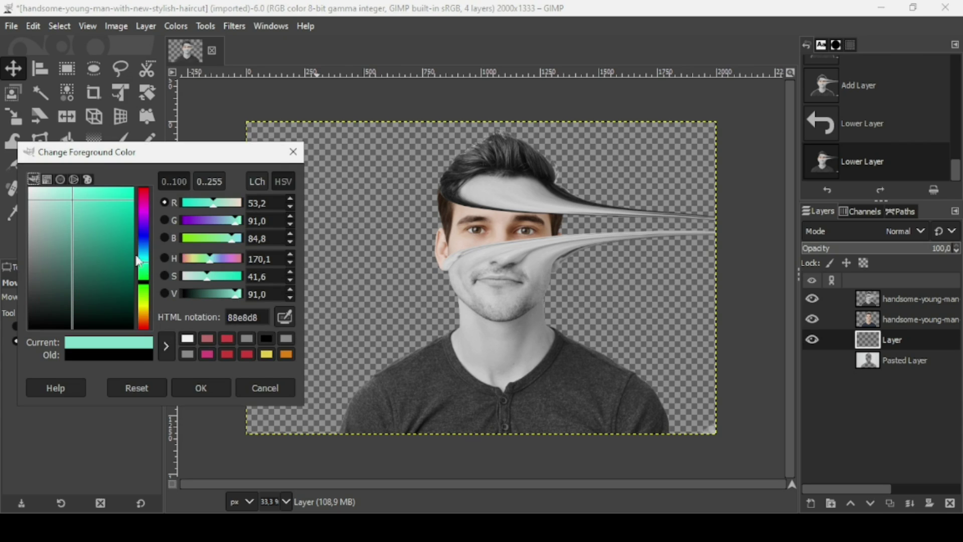
pyautogui.click(58, 194)
pyautogui.click(200, 376)
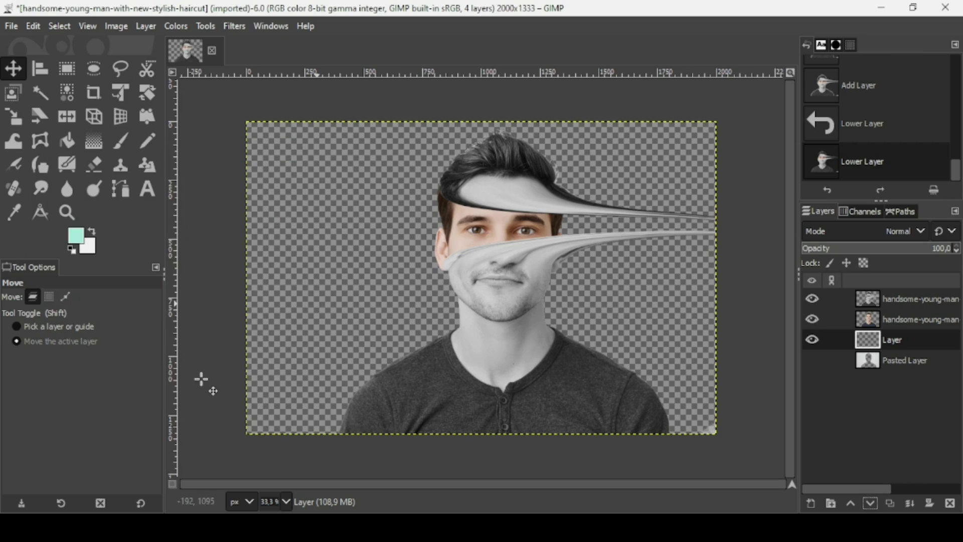
pyautogui.moveTo(76, 235); pyautogui.dragTo(367, 245)
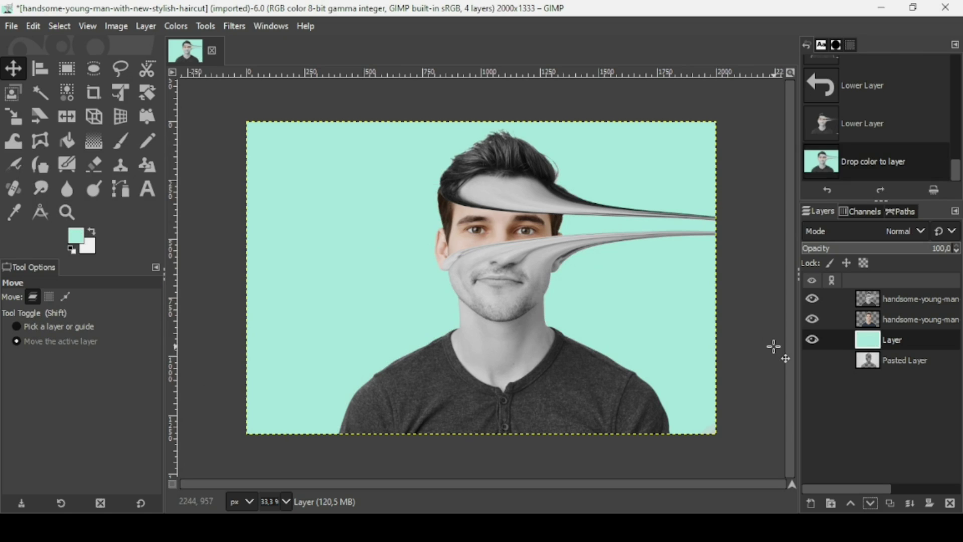
# Step: Create a new merged layer from the visible image via New from Visible on the top layer
pyautogui.click(862, 299)
pyautogui.rightClick(862, 299)
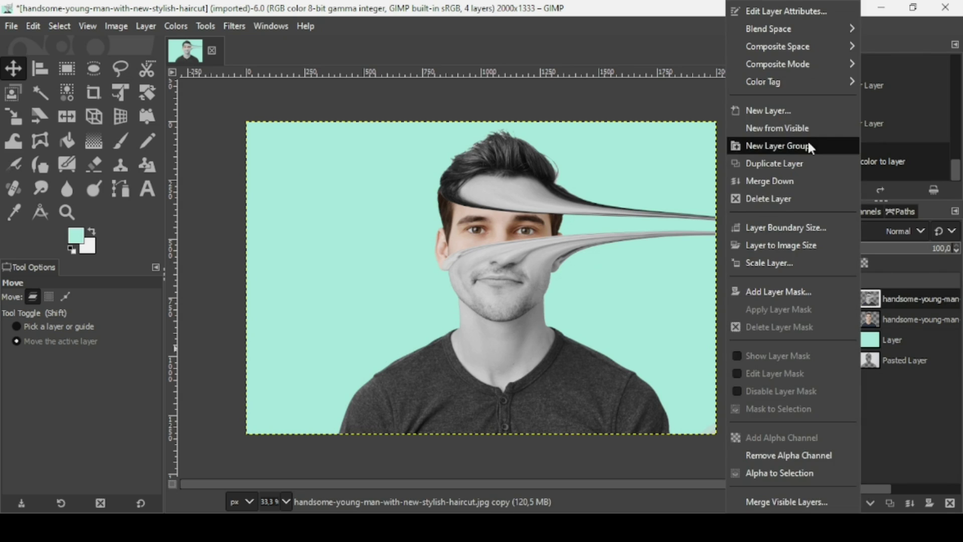
pyautogui.click(797, 128)
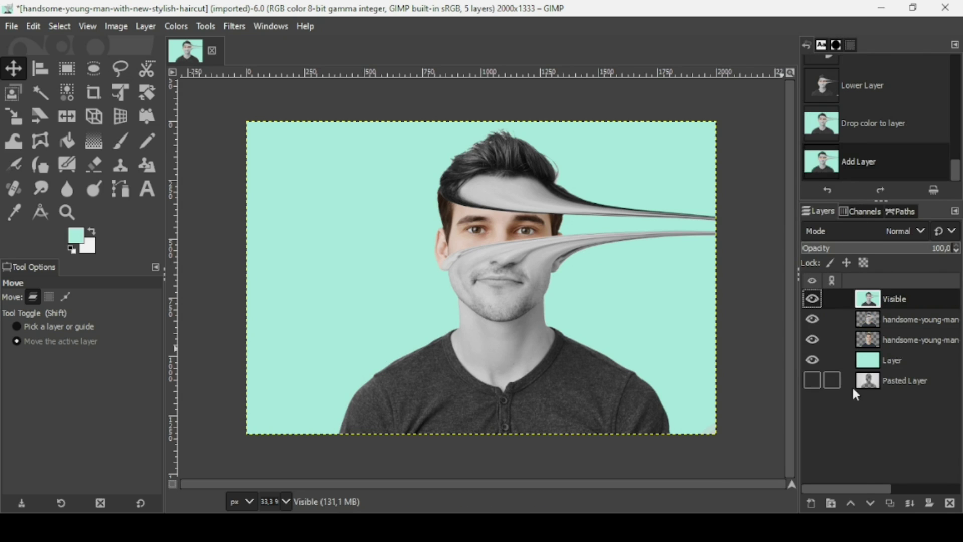